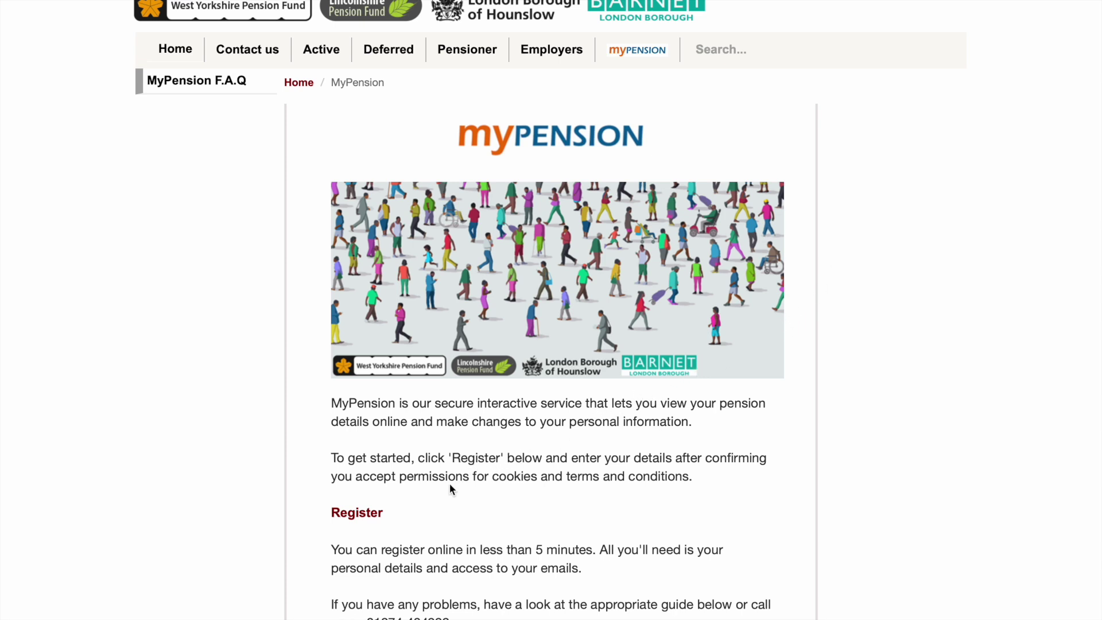
# Step: Start a new MyPension registration and accept the terms and cookie conditions
pyautogui.click(368, 517)
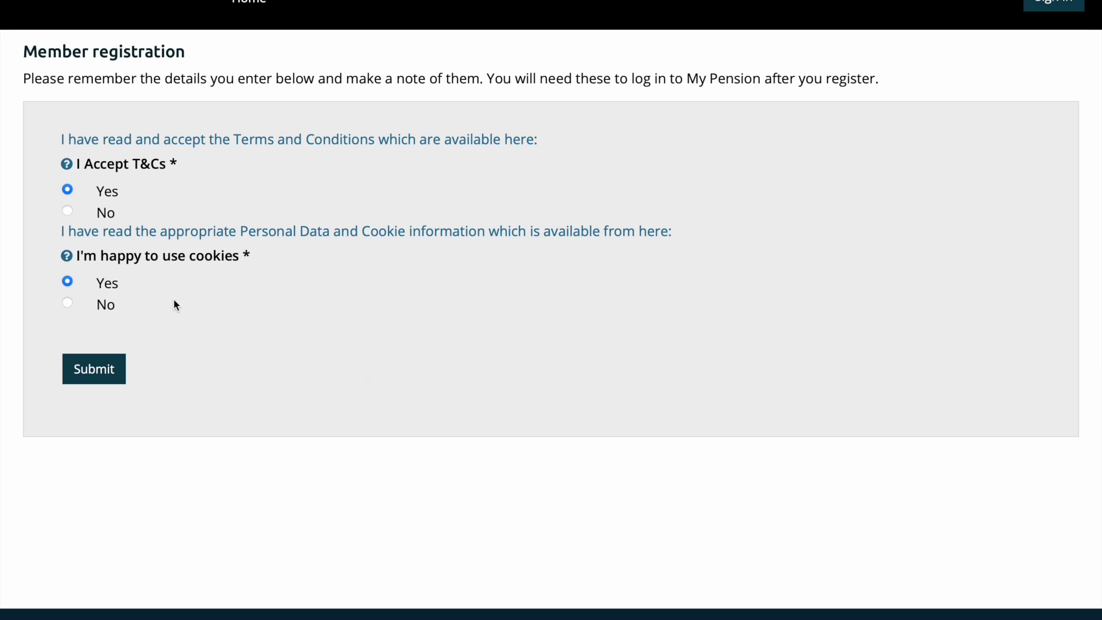
pyautogui.click(102, 373)
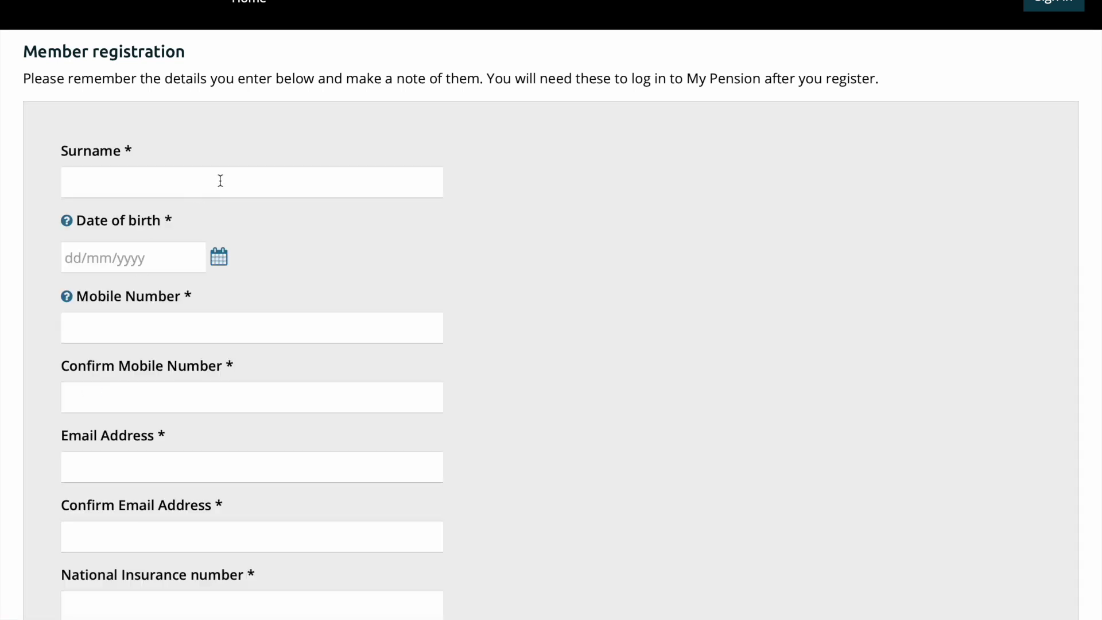
# Step: Enter the member's surname and mobile number on the registration form
pyautogui.click(221, 181)
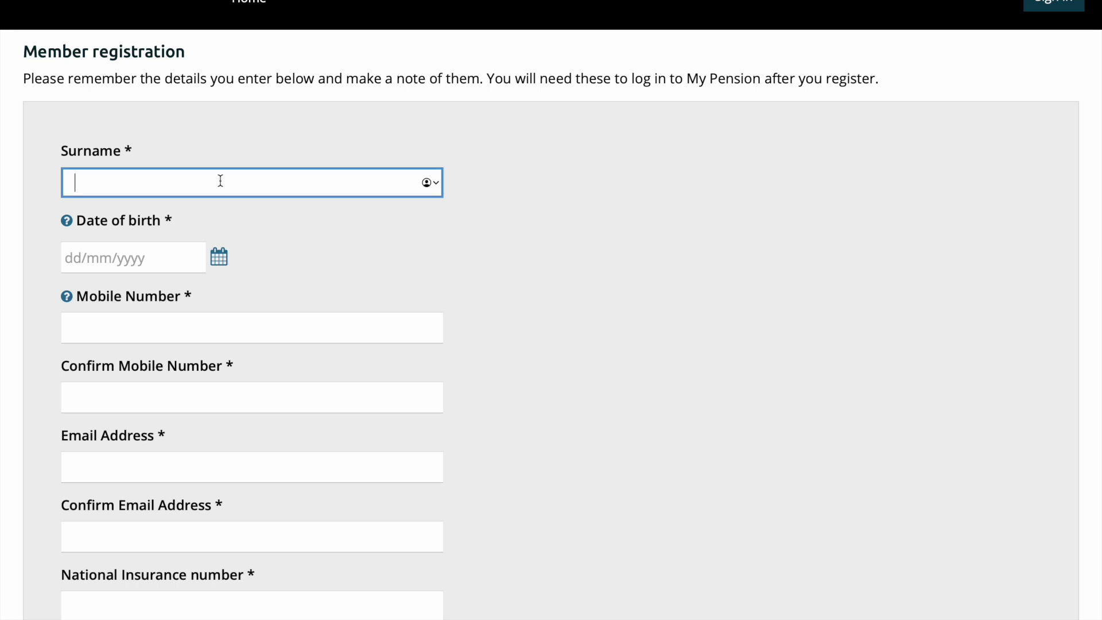
pyautogui.write('Rubble')
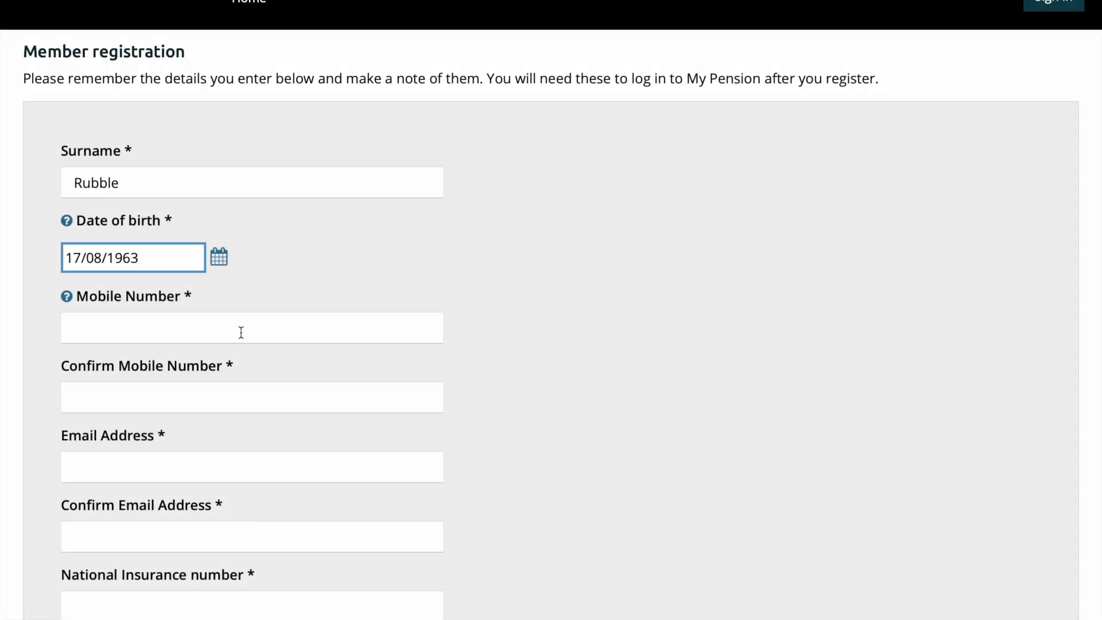
pyautogui.click(235, 330)
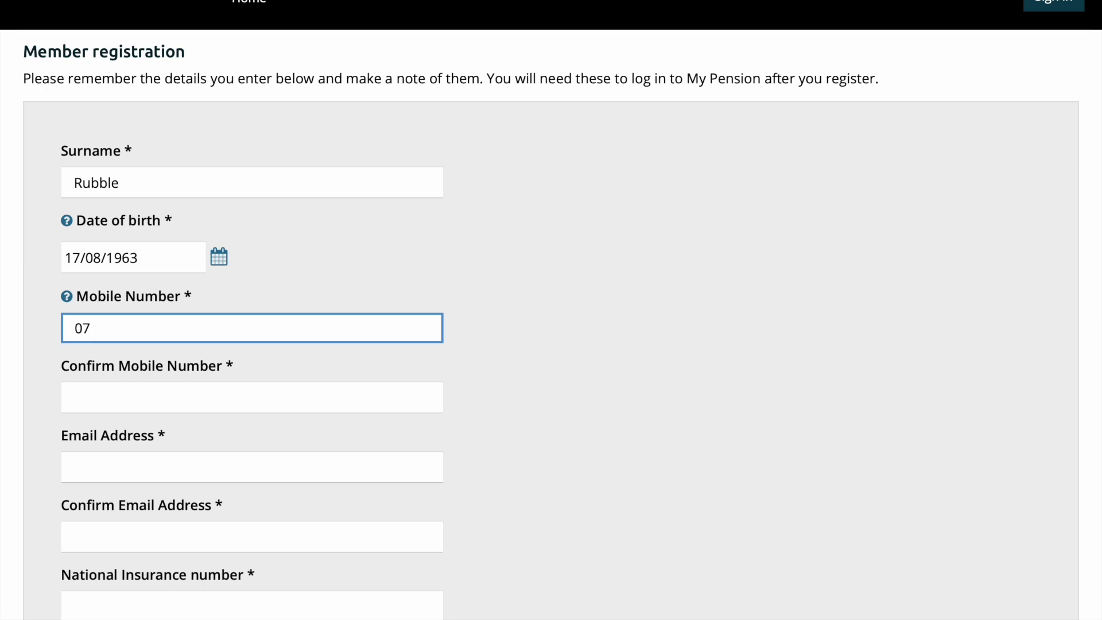
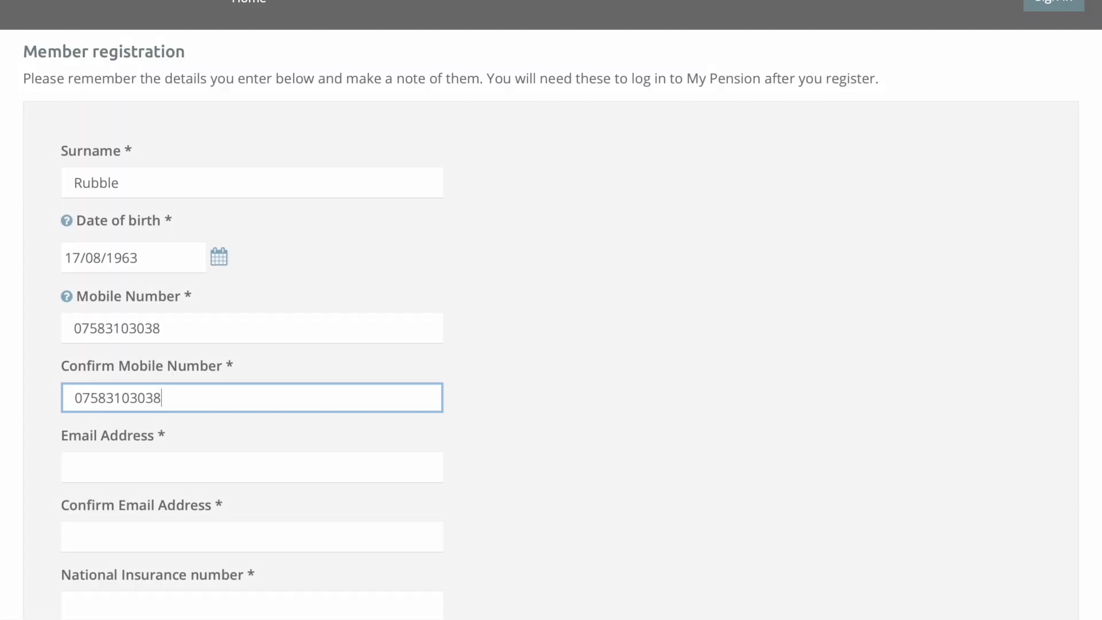
pyautogui.scroll(-2, 551, 310)
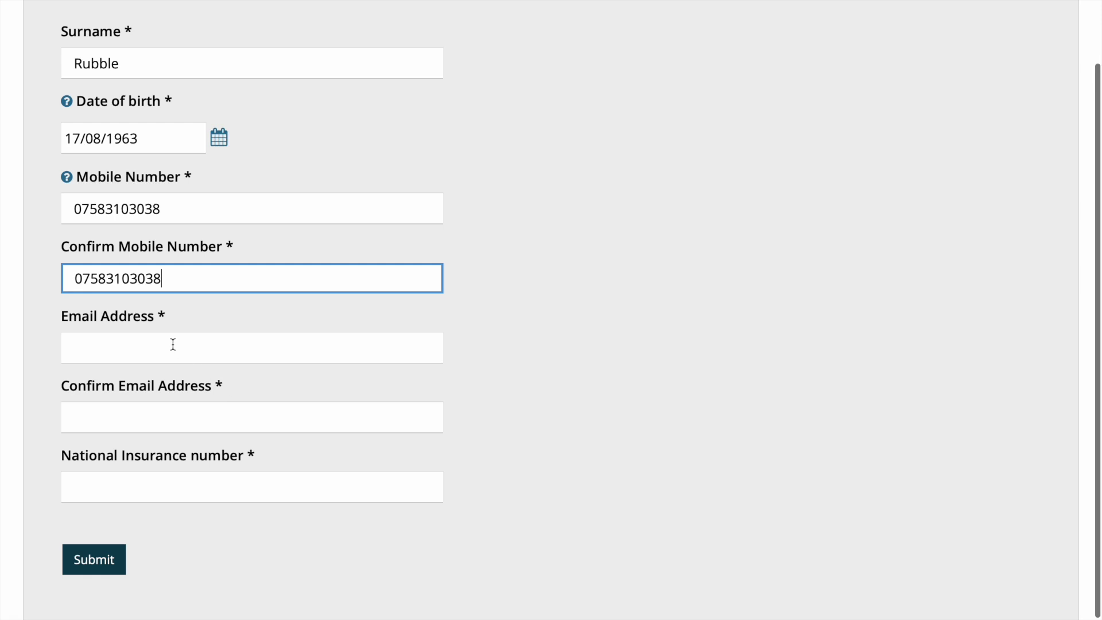
# Step: Enter the member's email address and confirm it, correcting a mistyped ending
pyautogui.click(174, 345)
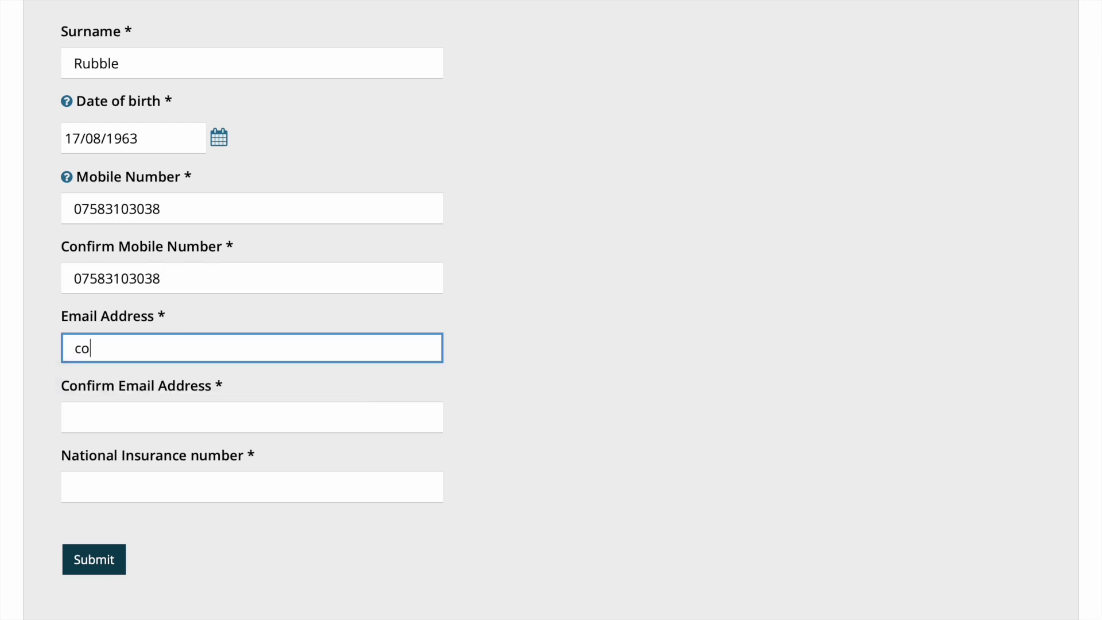
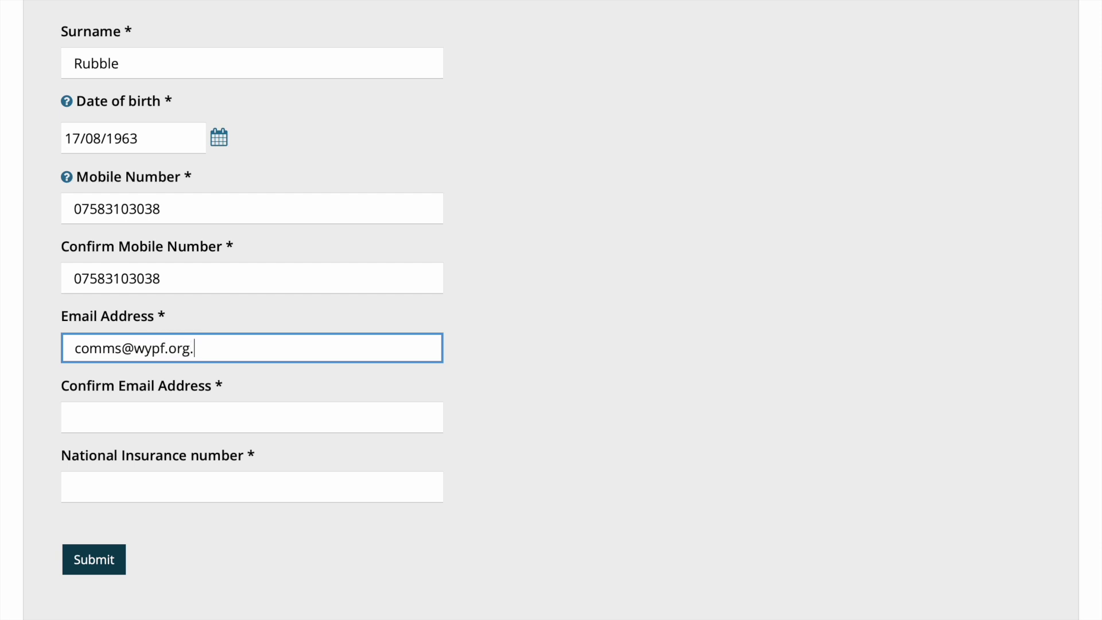
pyautogui.click(246, 421)
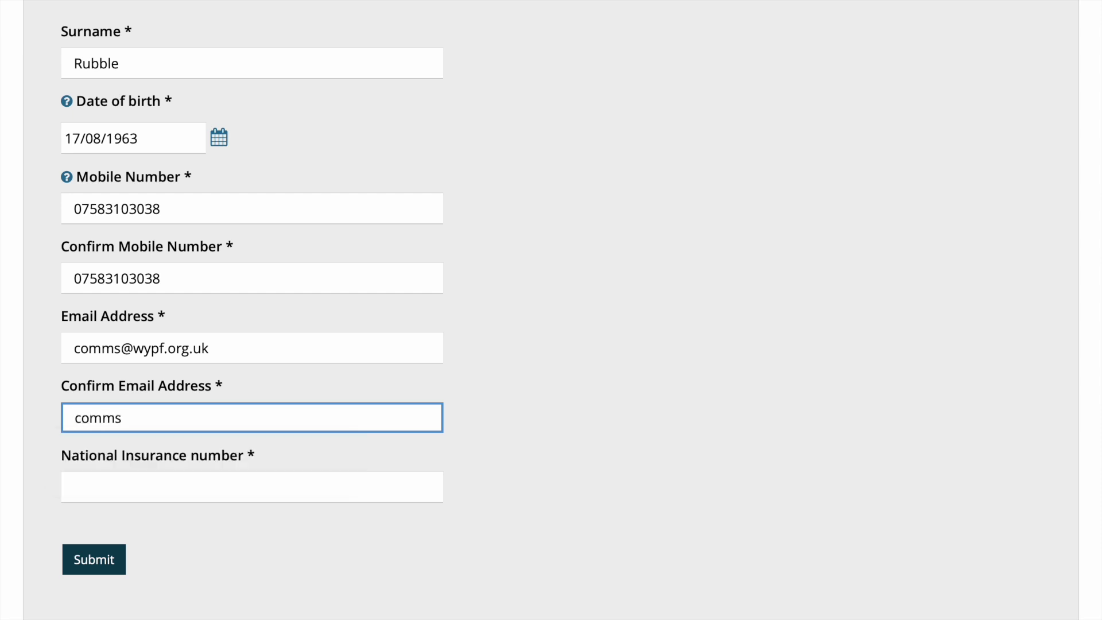
# Step: Enter the member's National Insurance number and submit the personal details
pyautogui.click(251, 487)
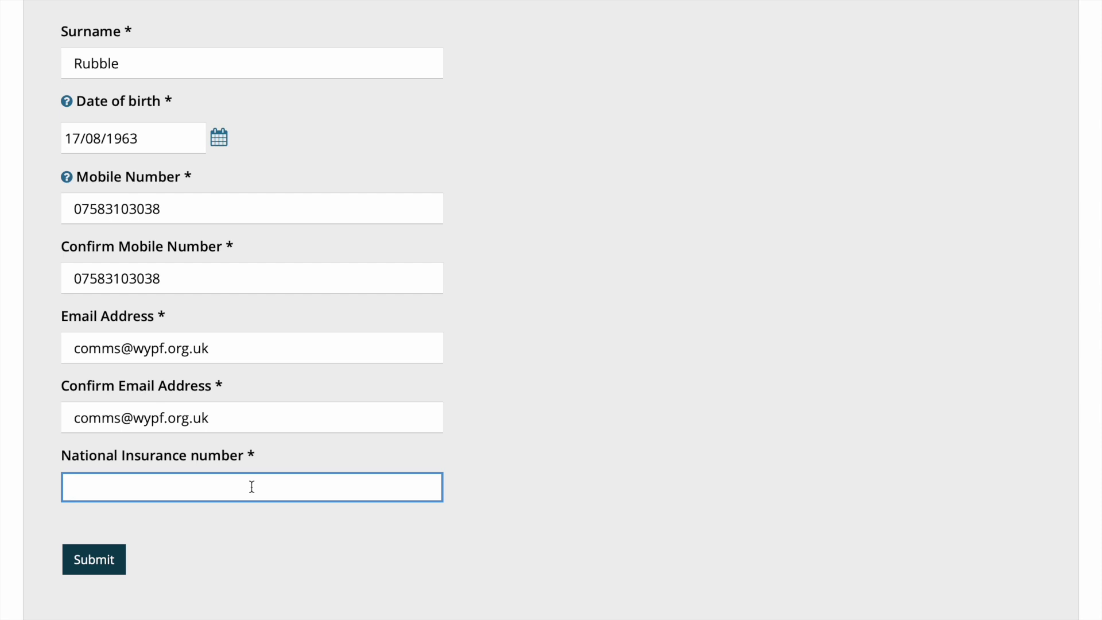
pyautogui.click(106, 571)
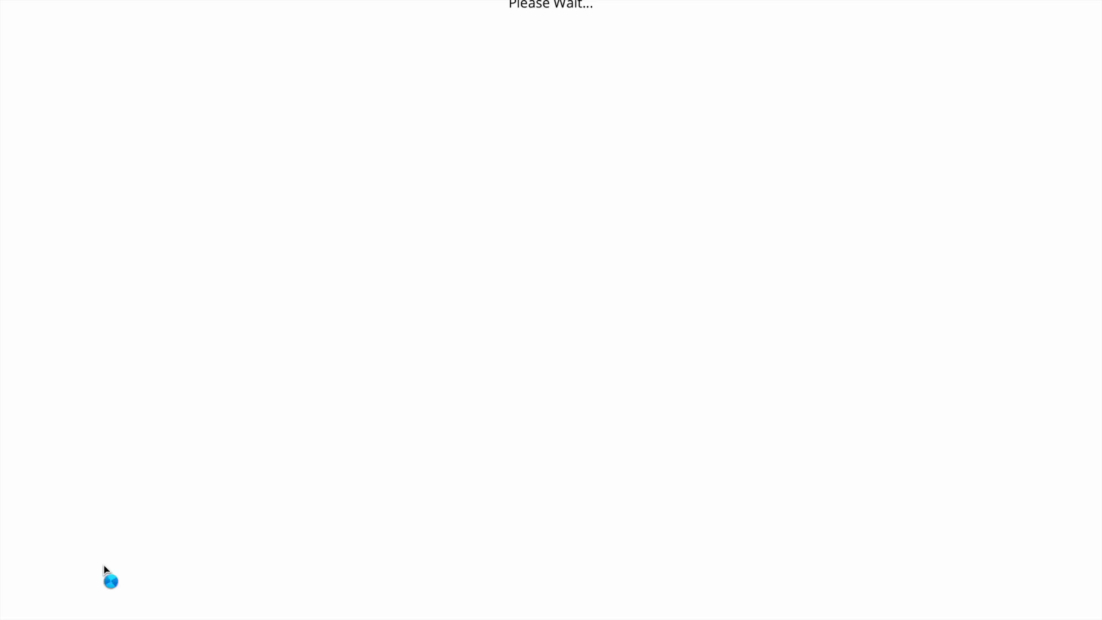
# Step: Set the security question 'My favourite colour' and type its answer
pyautogui.write('My favourite colour')
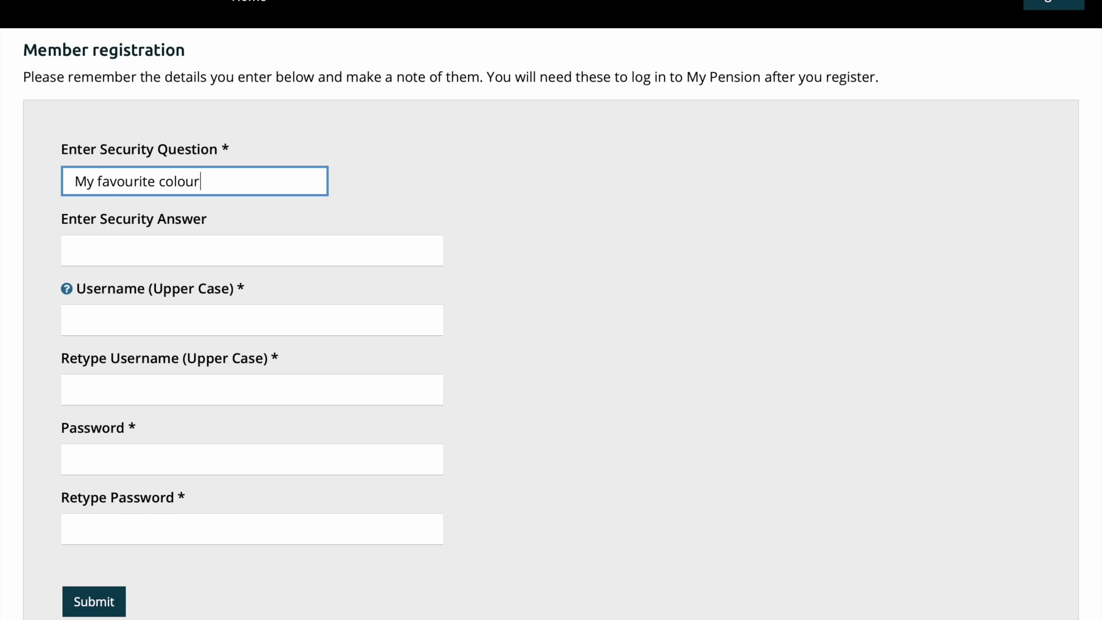
pyautogui.click(137, 245)
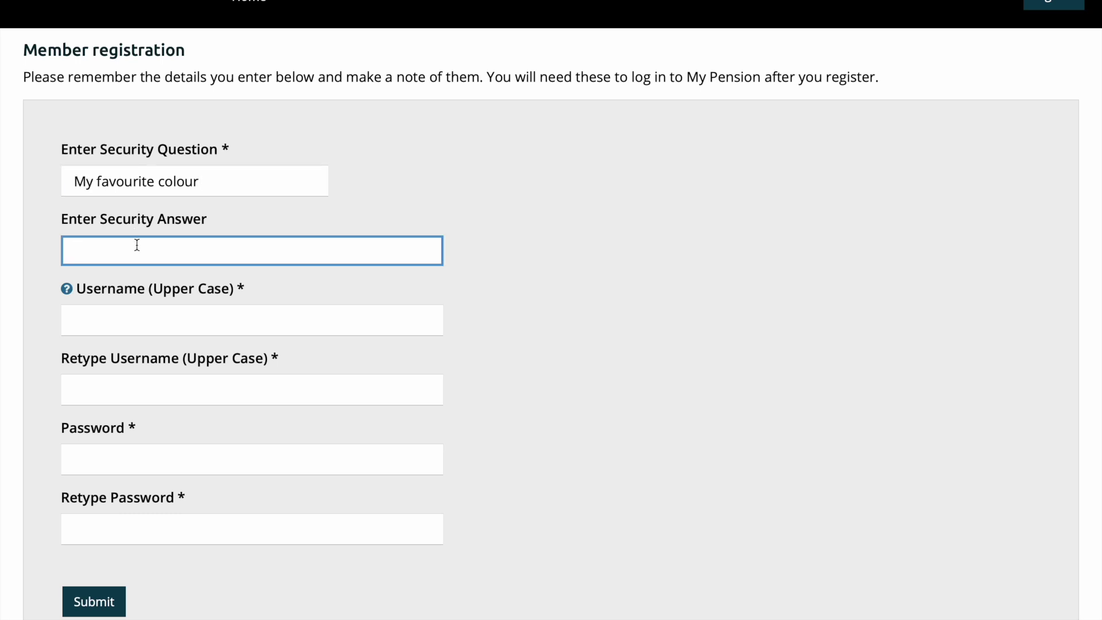
pyautogui.write('yellow')
# Step: Enter the chosen upper-case username, fix a typo, and retype it to match
pyautogui.click(145, 325)
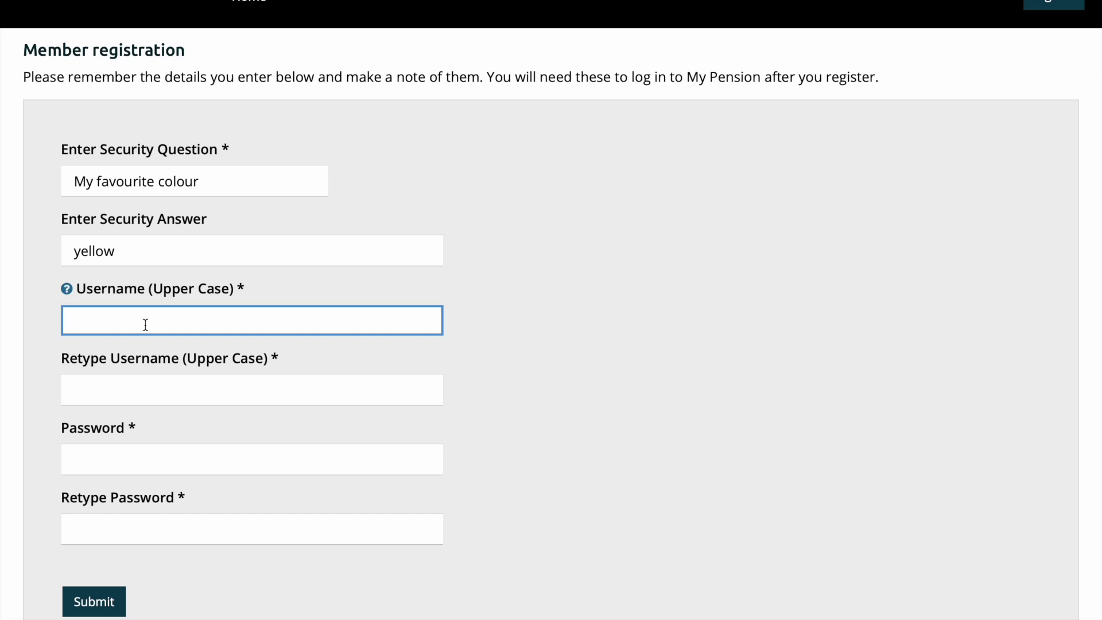
pyautogui.write('TEST.LOGIN.WYPF')
pyautogui.click(152, 385)
pyautogui.write('TEST.LOGIN.WYPF')
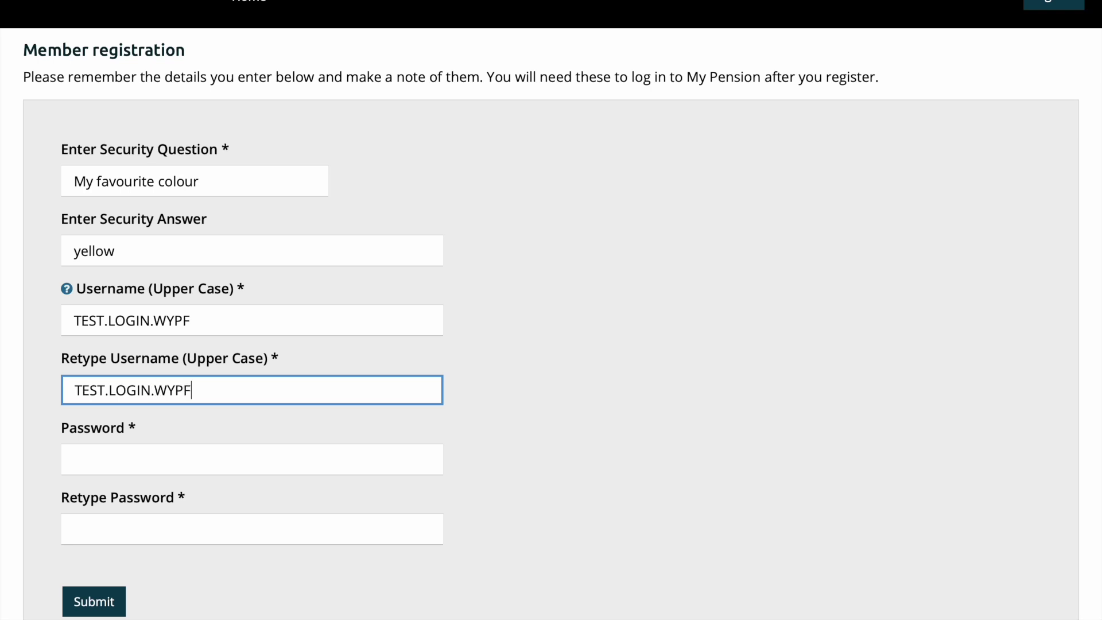
# Step: Enter and confirm the account password, submit, and finish the first registration stage
pyautogui.click(151, 459)
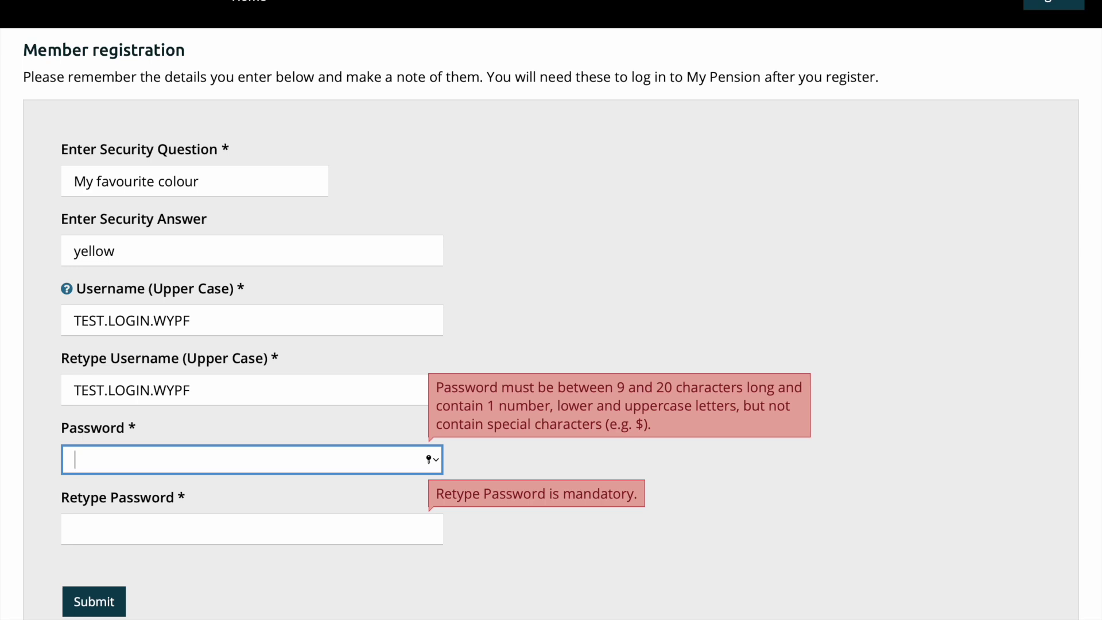
pyautogui.write('Password1234567')
pyautogui.click(99, 525)
pyautogui.write('Password1234')
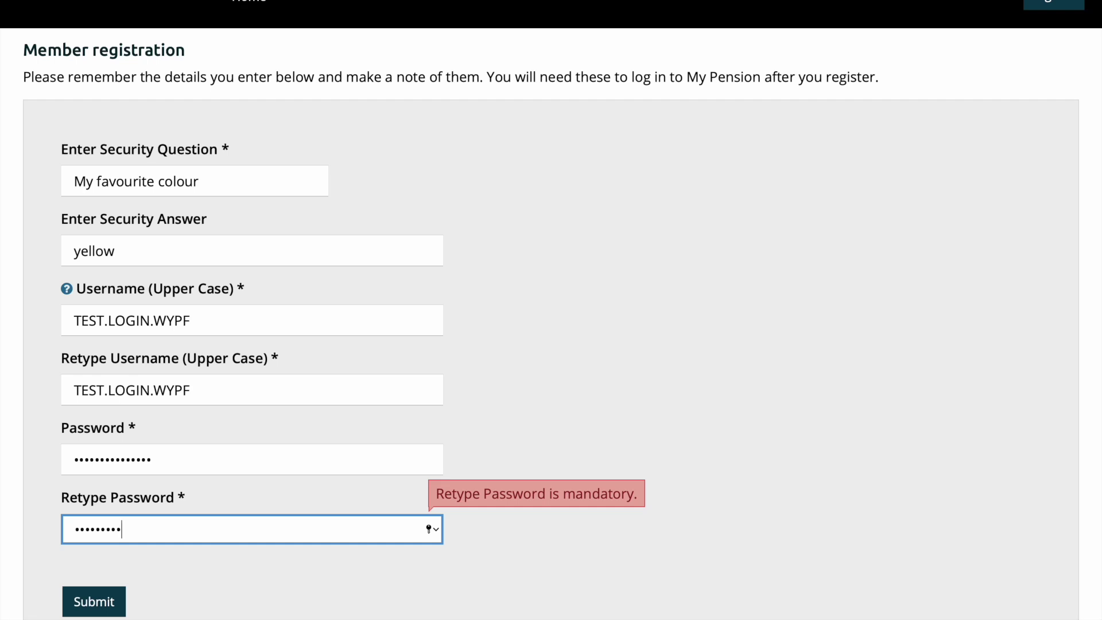
pyautogui.write('567')
pyautogui.click(105, 602)
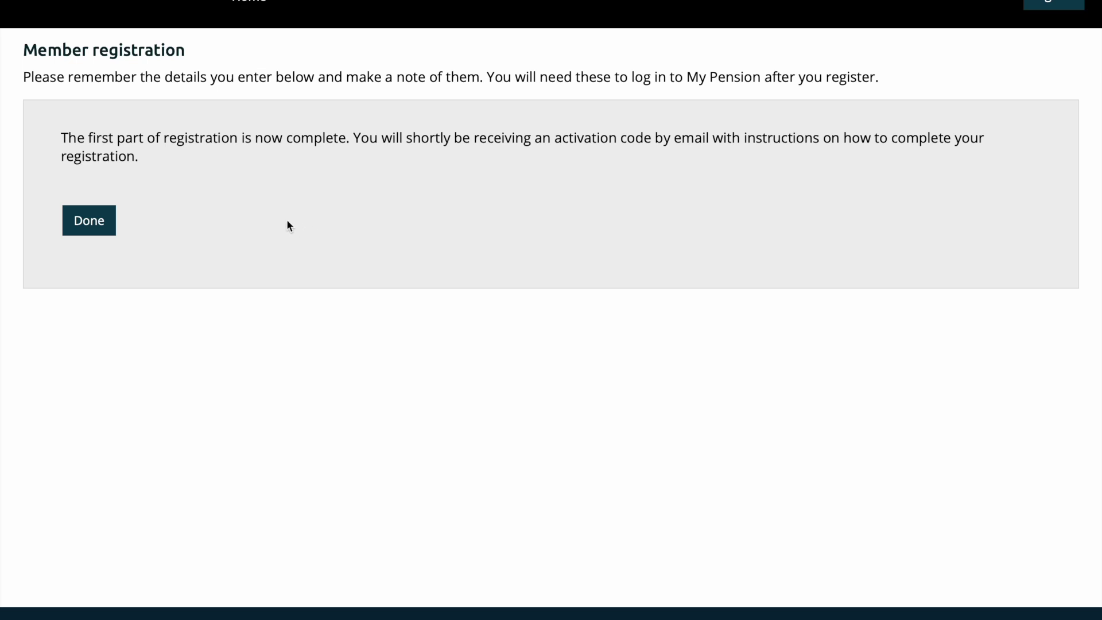
pyautogui.click(103, 221)
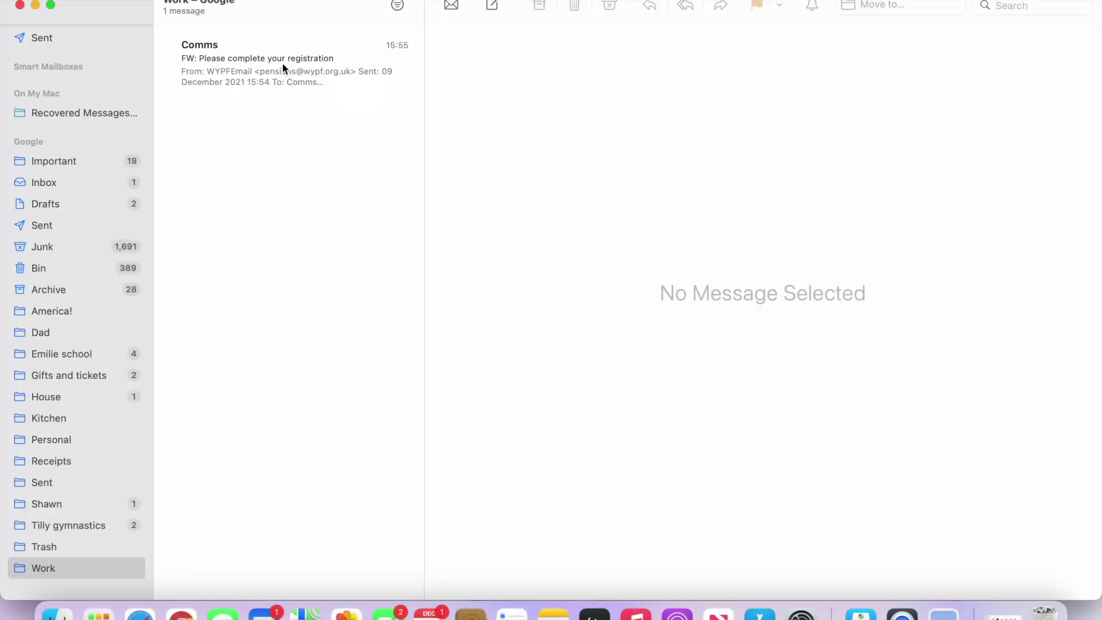
# Step: Open the registration email in its own window and select the activation code
pyautogui.doubleClick(282, 65)
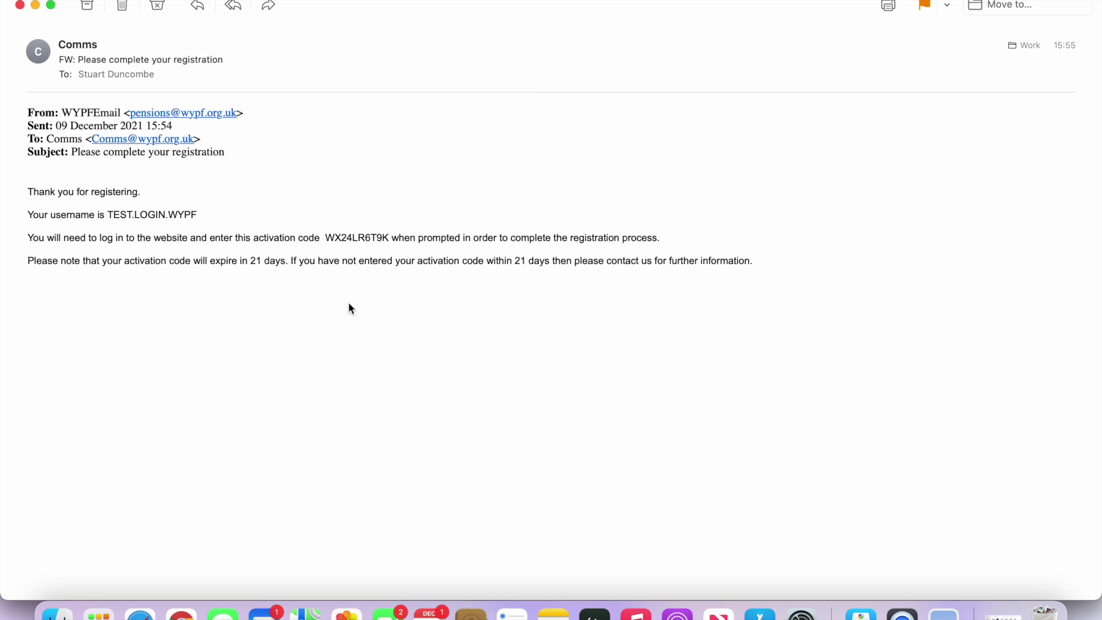
pyautogui.moveTo(326, 238); pyautogui.dragTo(389, 238)
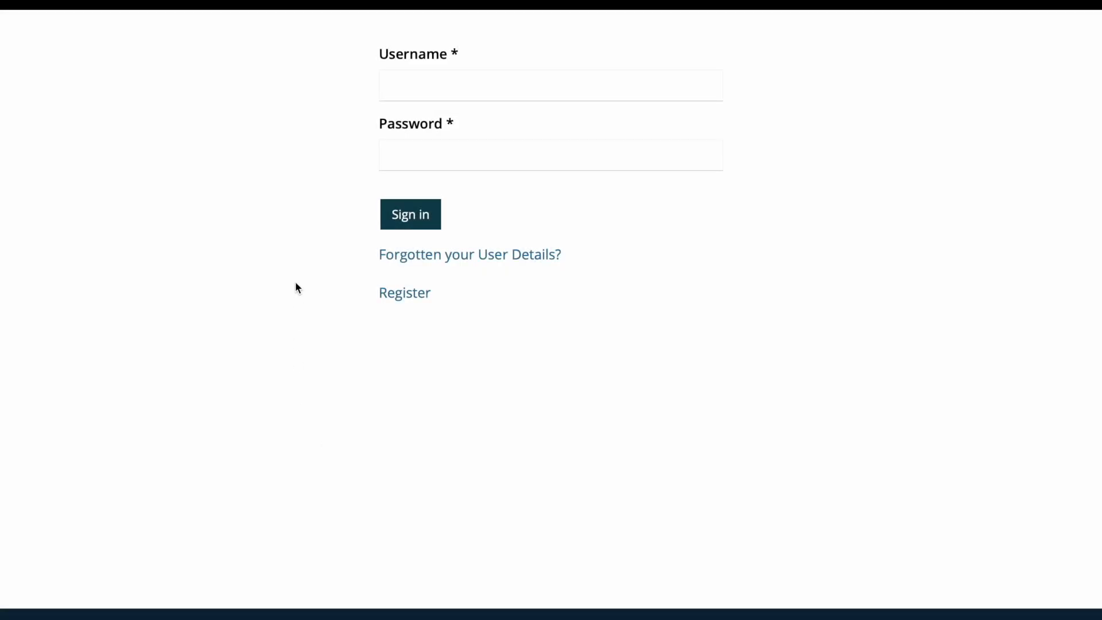
# Step: Sign in to MyPension with the new username and password
pyautogui.click(438, 87)
pyautogui.write('T')
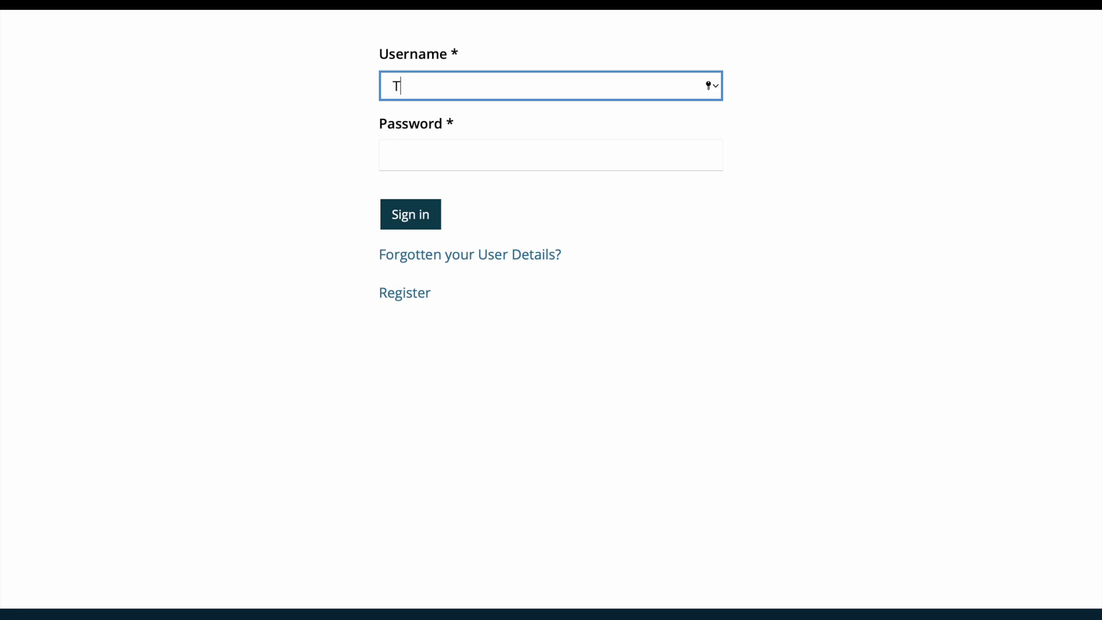
pyautogui.write('EST.LOGIN.WY')
pyautogui.write('PF')
pyautogui.click(445, 153)
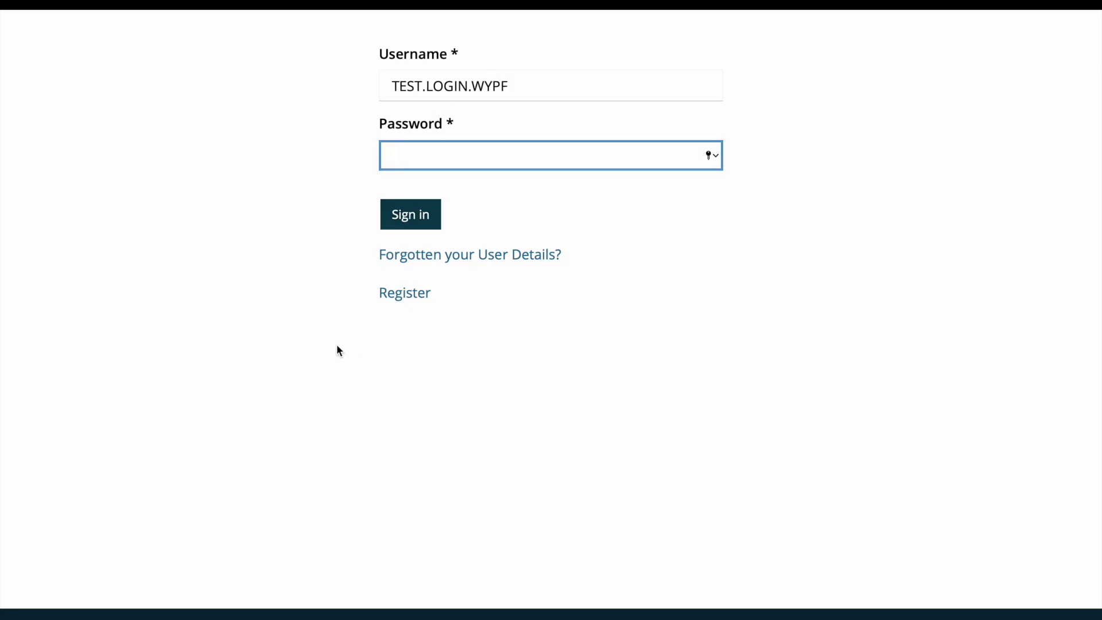
pyautogui.write('•••••••••••••••')
pyautogui.click(423, 221)
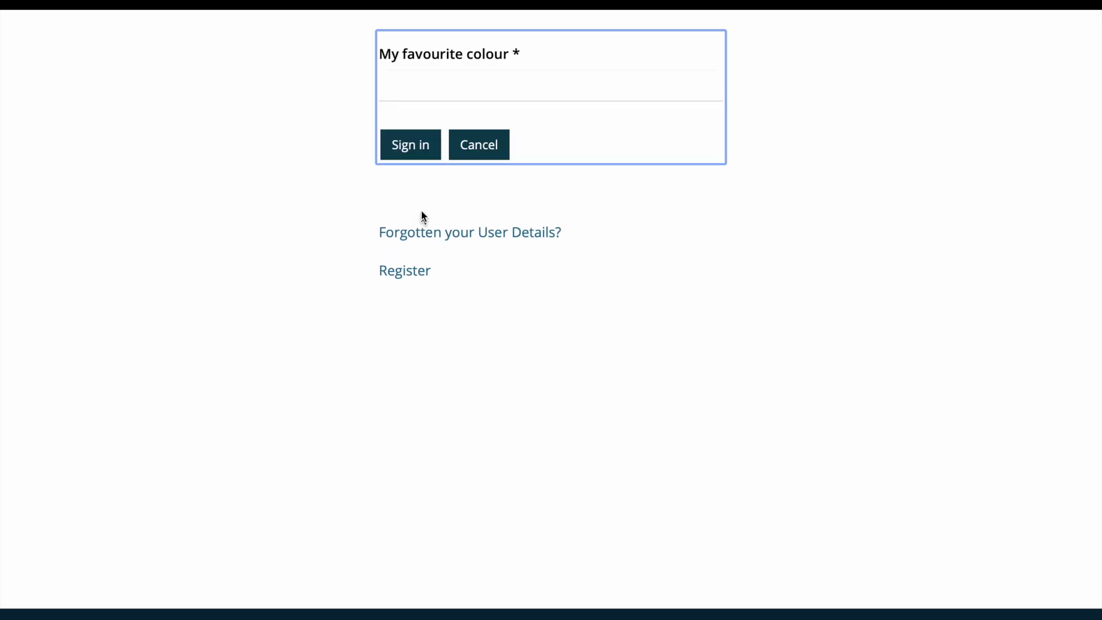
# Step: Answer the favourite-colour security question to continue signing in
pyautogui.click(427, 94)
pyautogui.write('••••••')
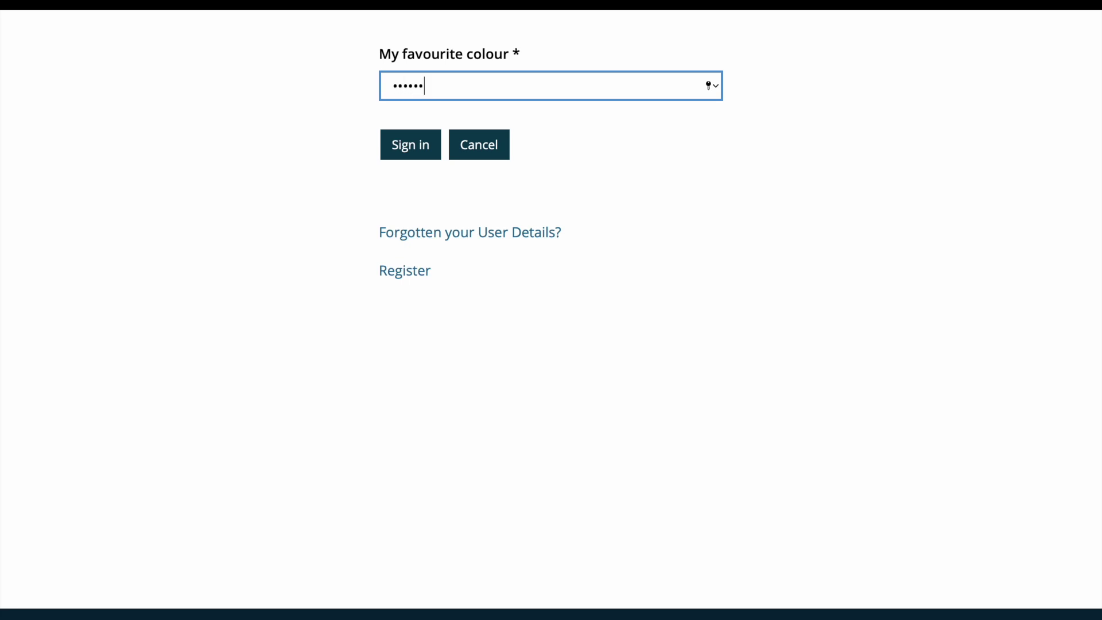
pyautogui.click(418, 148)
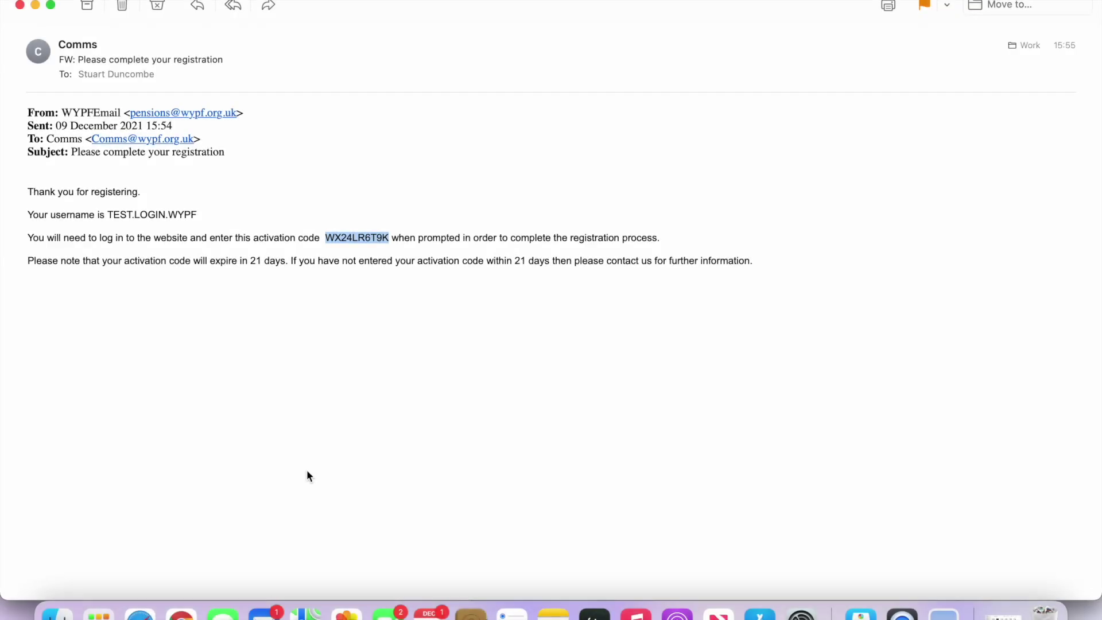
# Step: Copy the selected activation code from the email and return to Safari
pyautogui.rightClick(344, 237)
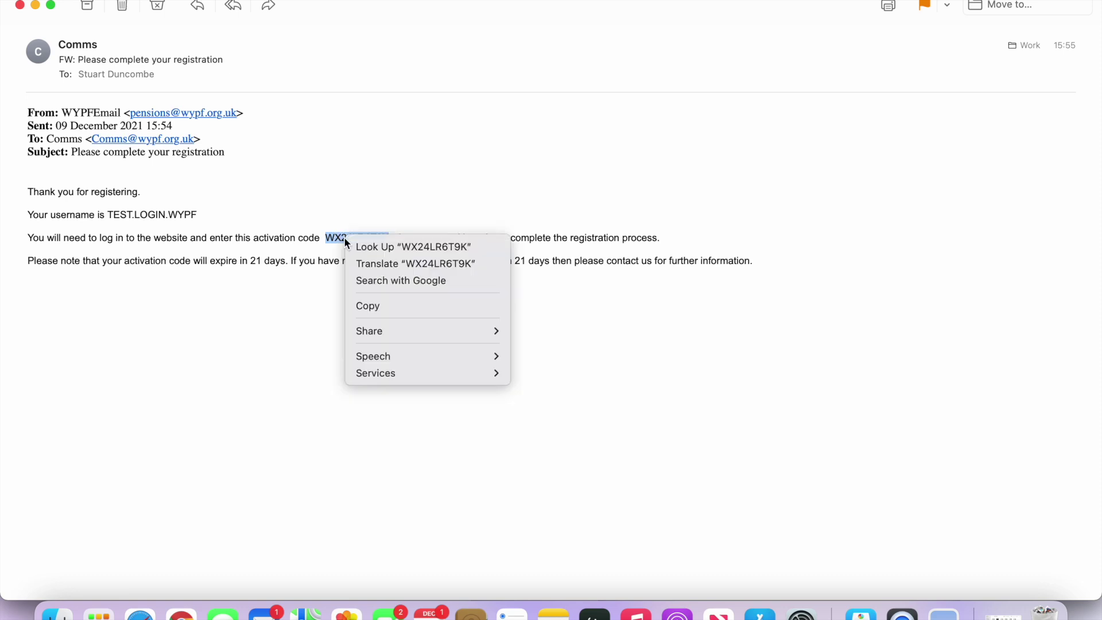
pyautogui.click(375, 307)
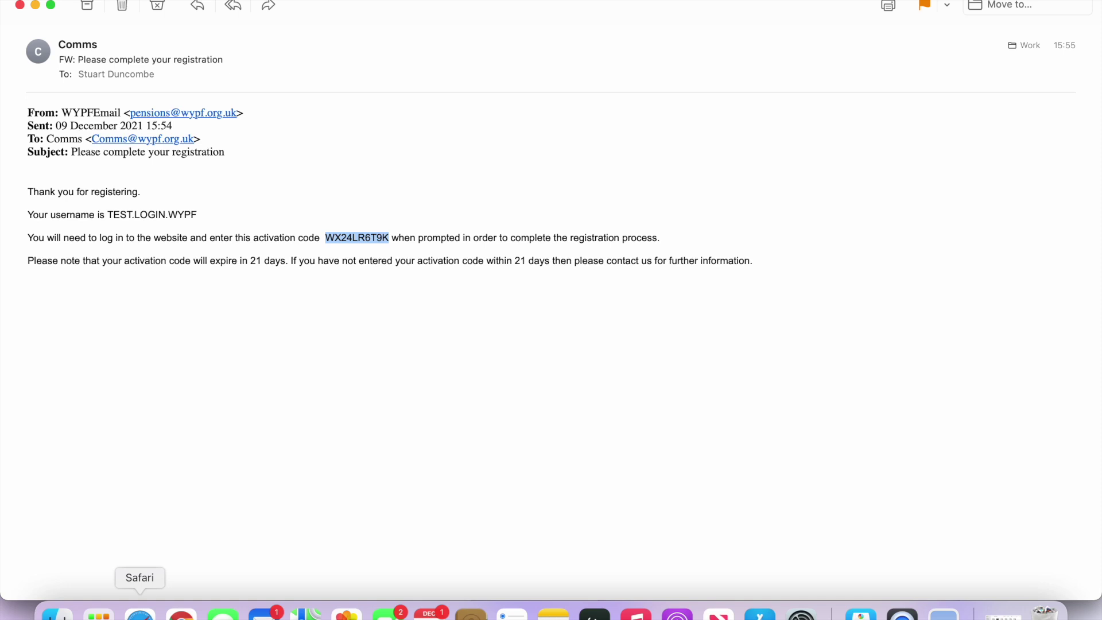
pyautogui.click(140, 613)
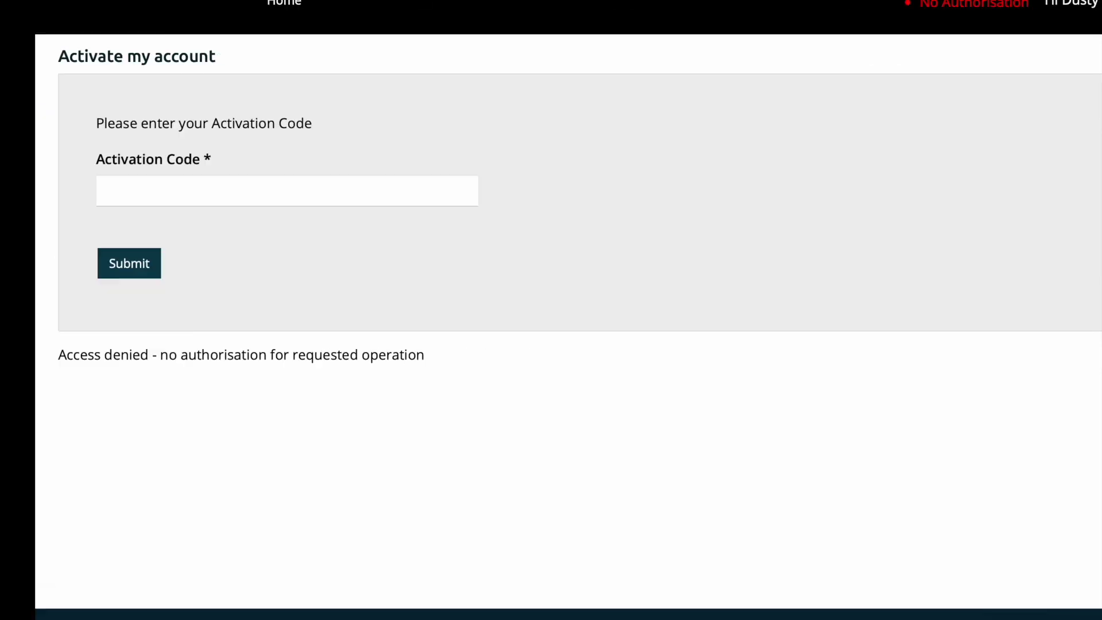
# Step: Paste the copied activation code into the Activation Code field and submit it
pyautogui.click(202, 195)
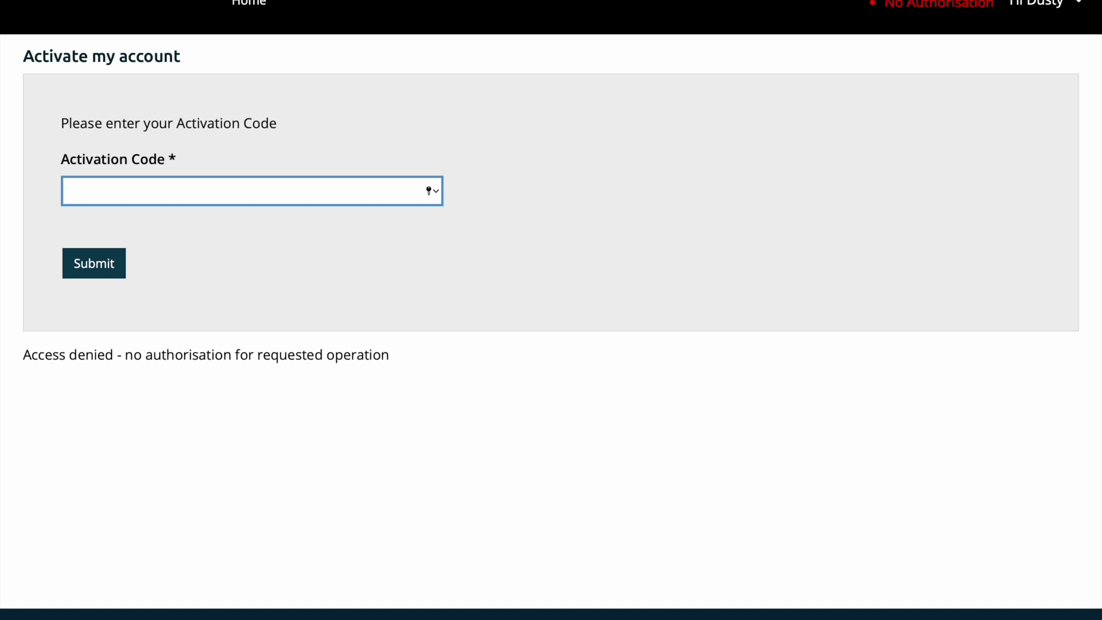
pyautogui.press('super+v')
pyautogui.click(93, 265)
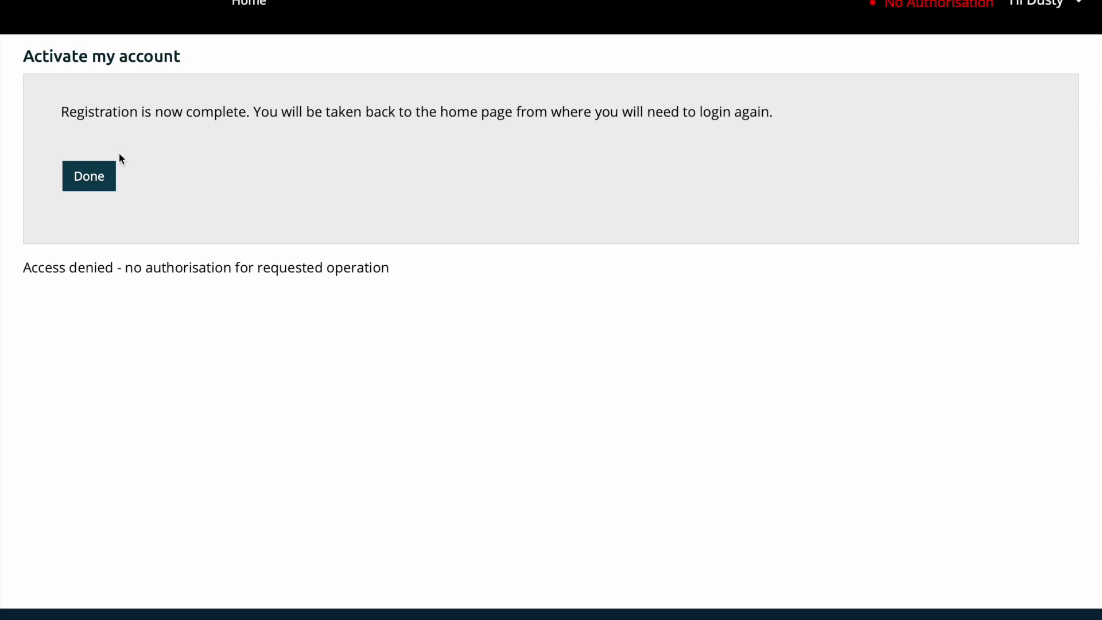
# Step: Close the registration confirmation and sign in again with the username and password
pyautogui.click(90, 178)
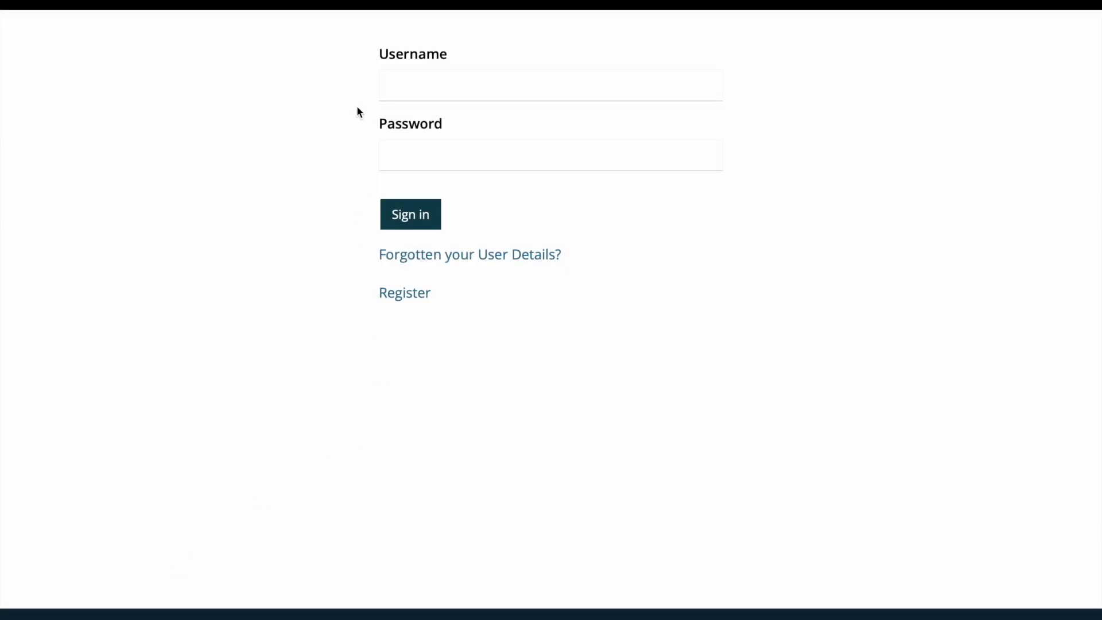
pyautogui.click(406, 83)
pyautogui.write('TE')
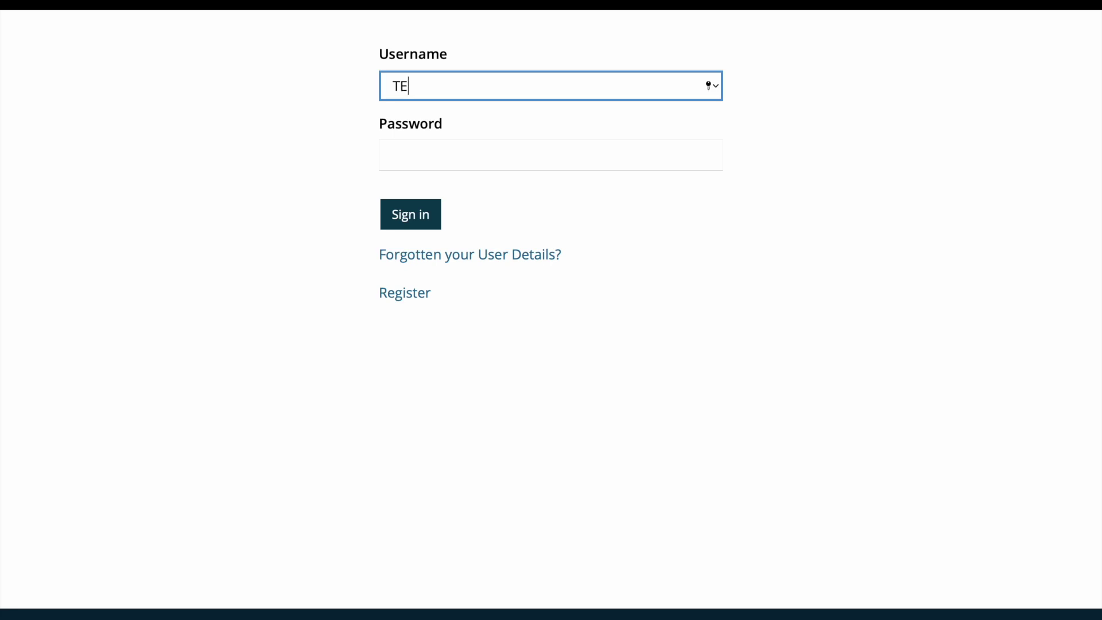
pyautogui.write('ST.LOGIN.WYPF')
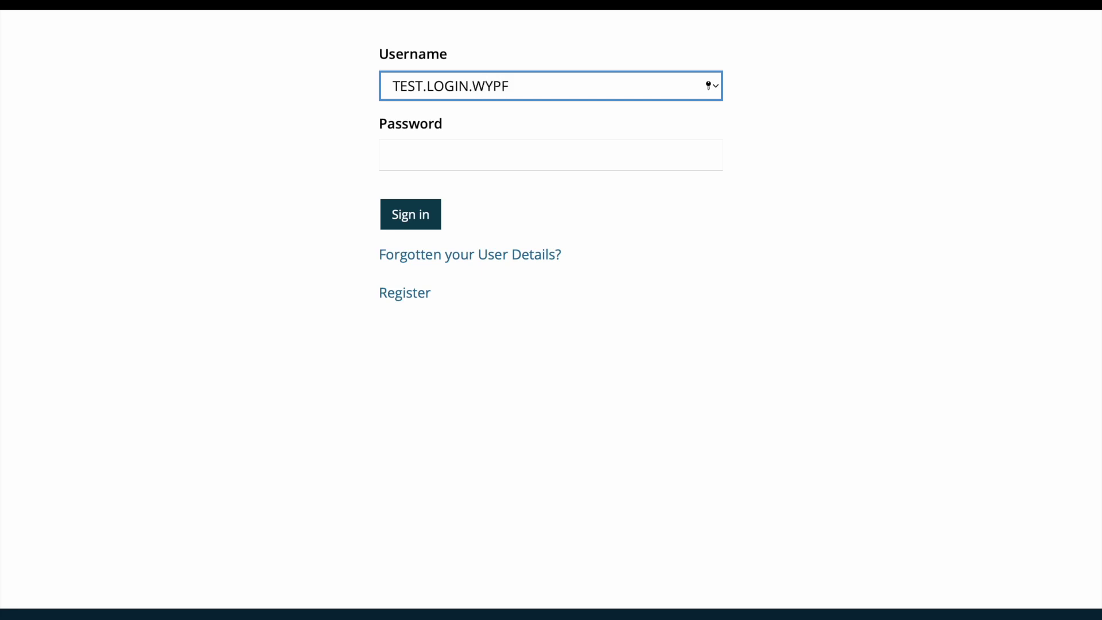
pyautogui.click(681, 152)
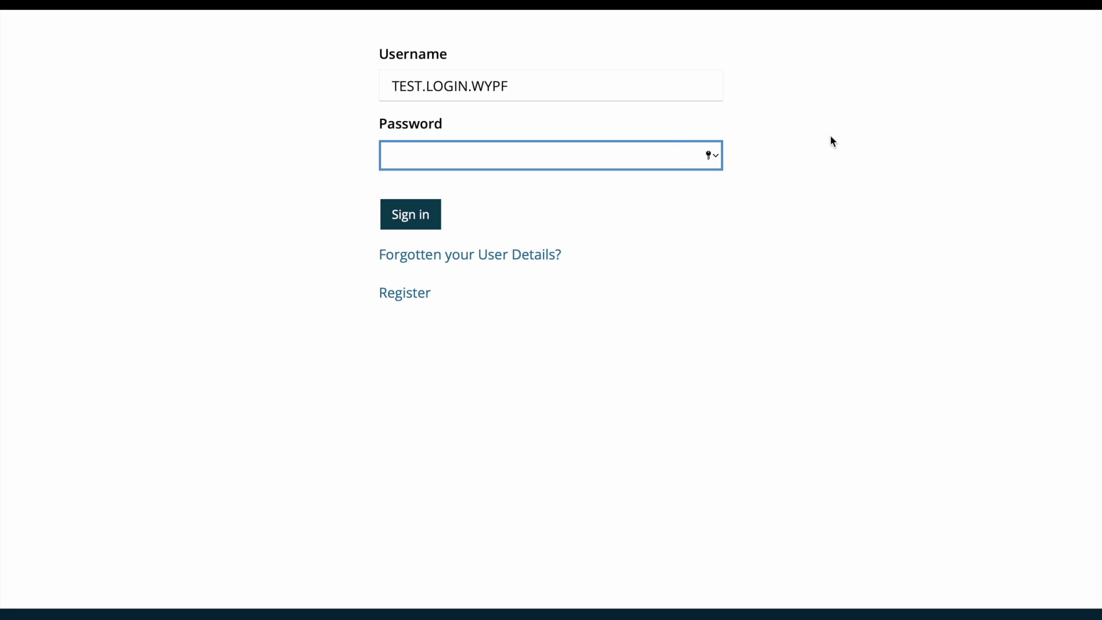
pyautogui.write('***************')
pyautogui.click(410, 221)
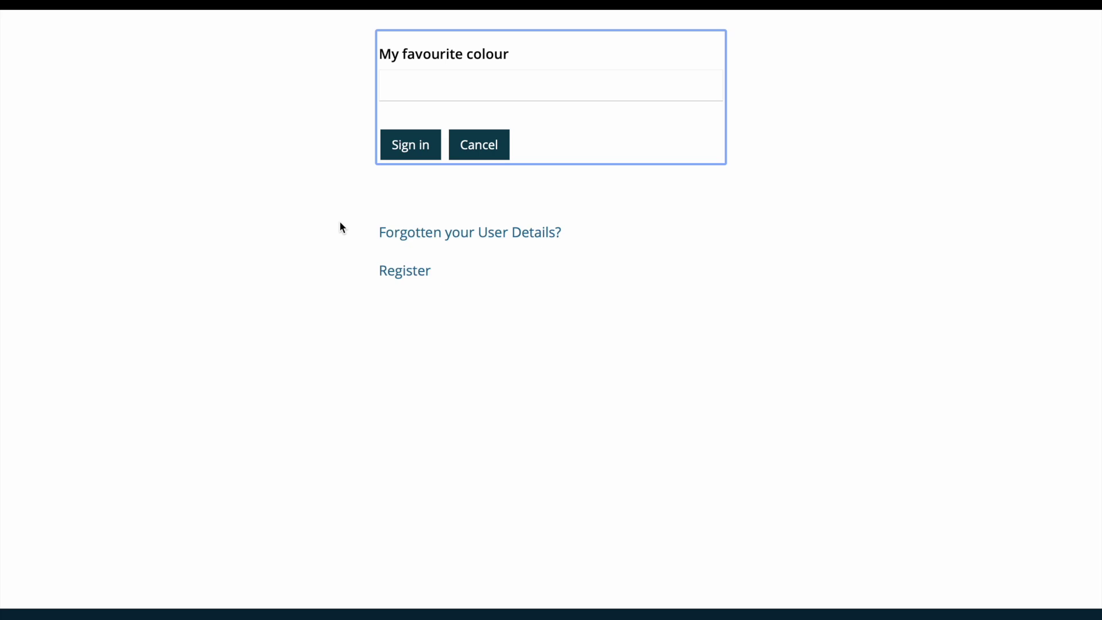
# Step: Answer the favourite-colour security question to complete sign-in
pyautogui.click(422, 91)
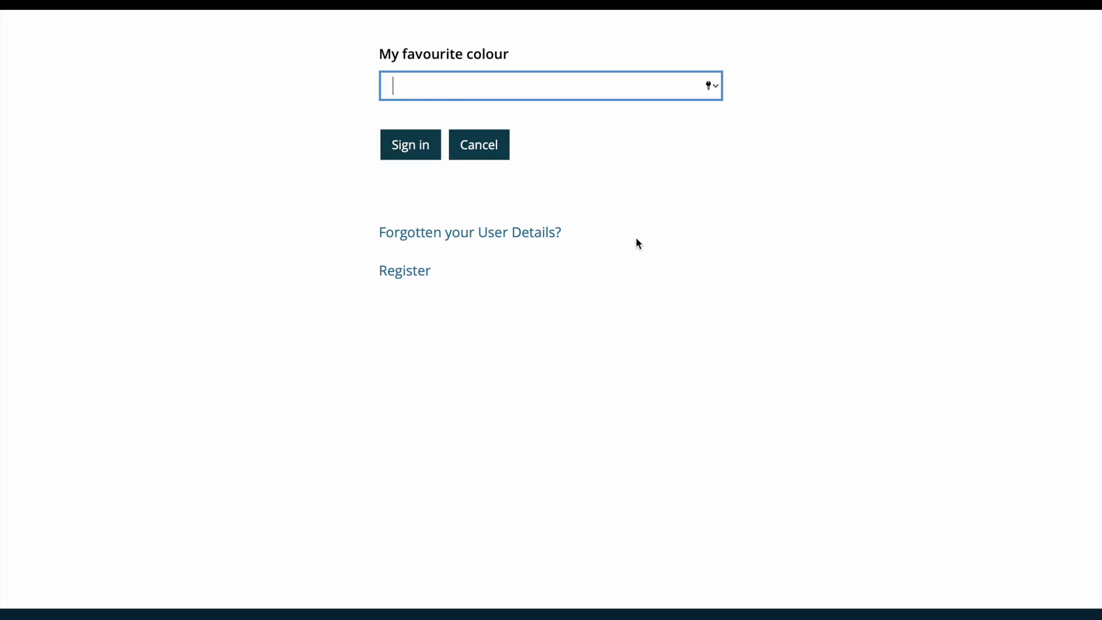
pyautogui.write('••••••')
pyautogui.click(420, 155)
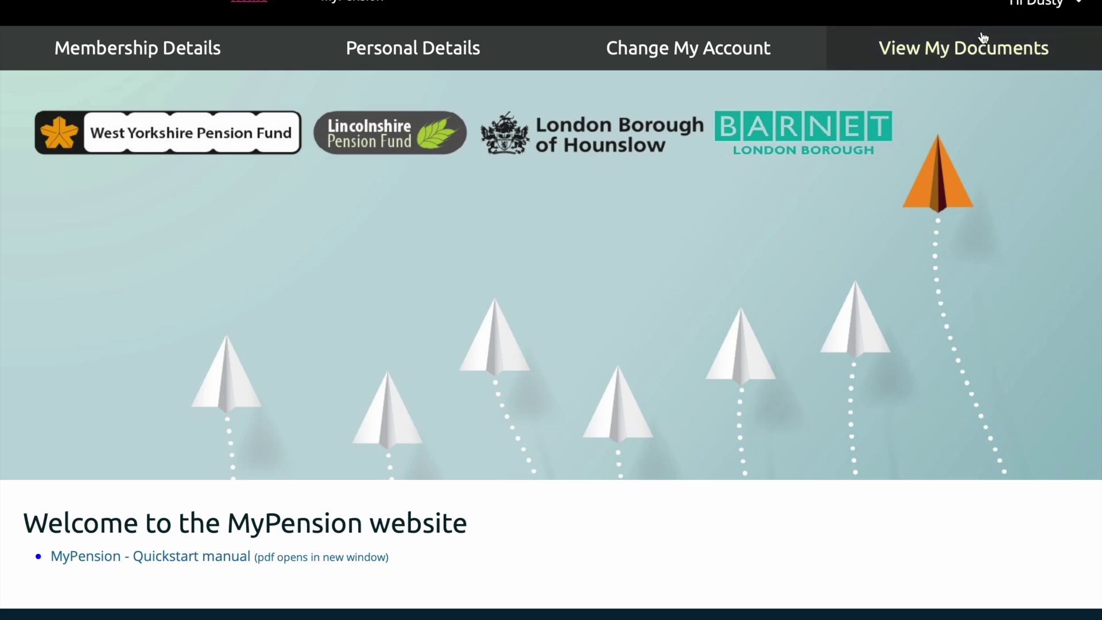
# Step: Open the greeting dropdown at the top right to show My details and Log off
pyautogui.click(1033, 2)
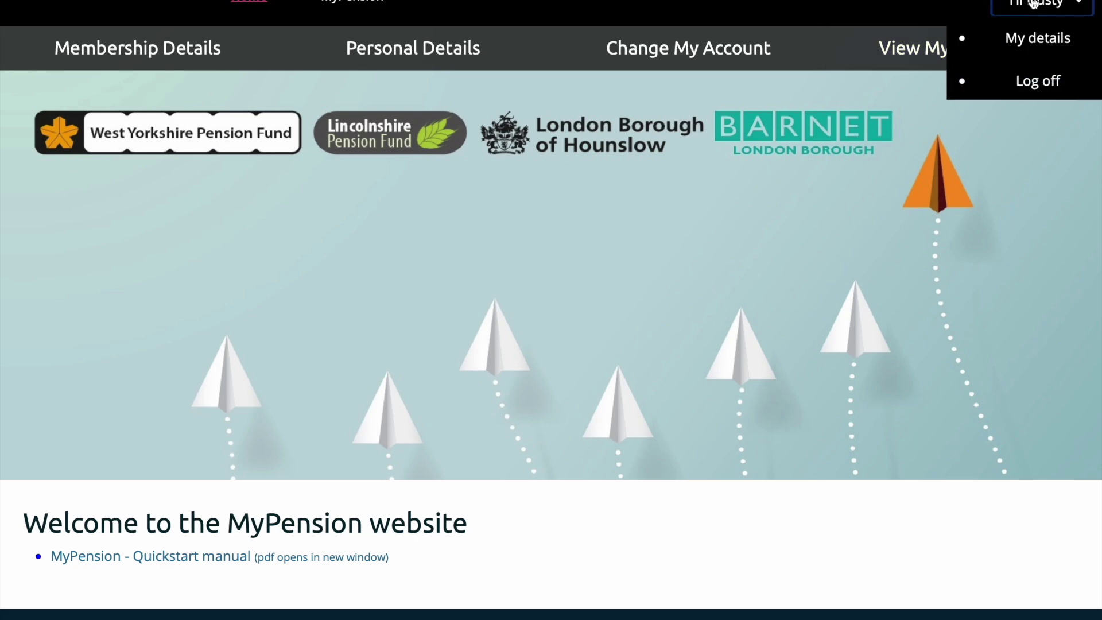